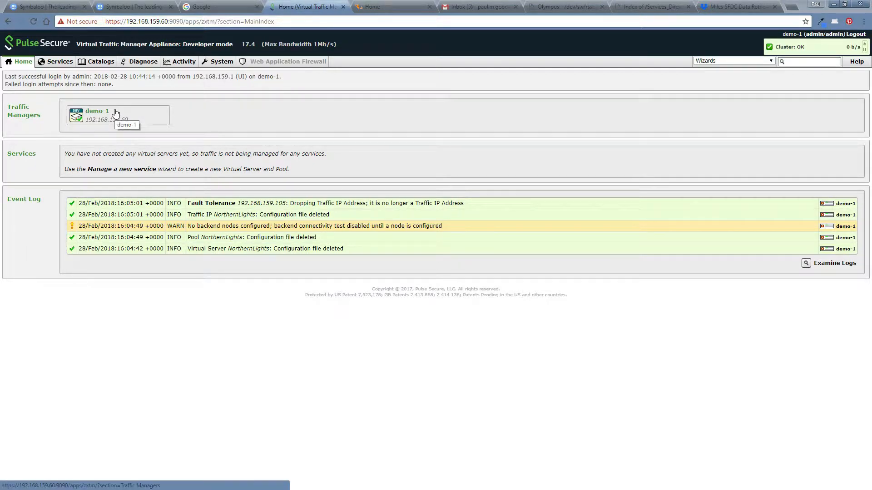
Step: Create a pool named NorthernLights with the nodes nlws1.london.paul.com:80, nlws2.london.paul.com:80 and nlws3.london.paul.com:80
{"action": "left_click", "coordinate": [59, 62]}
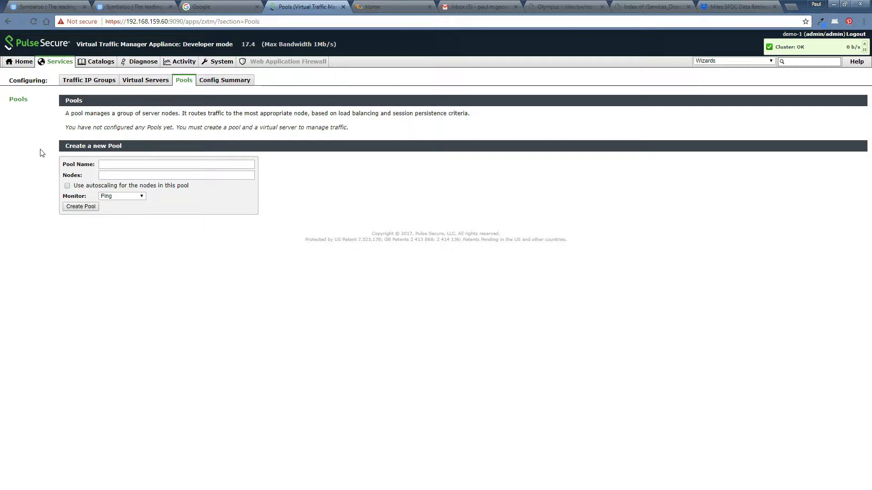
{"action": "left_click", "coordinate": [127, 166]}
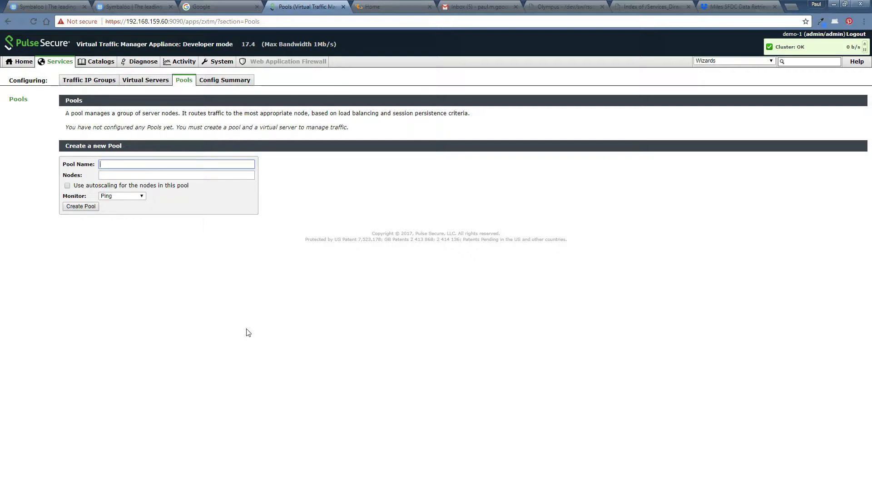
{"action": "type", "text": "Norther"}
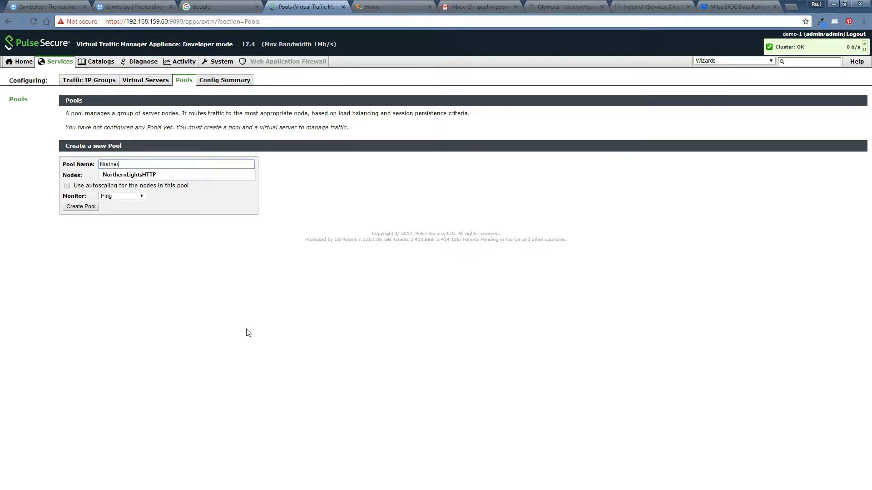
{"action": "type", "text": "nLights"}
{"action": "left_click", "coordinate": [208, 248]}
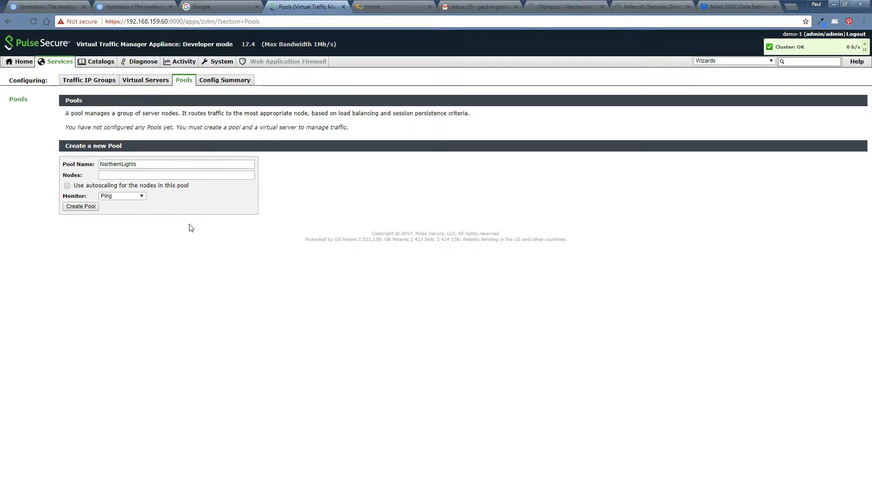
{"action": "left_click", "coordinate": [137, 175]}
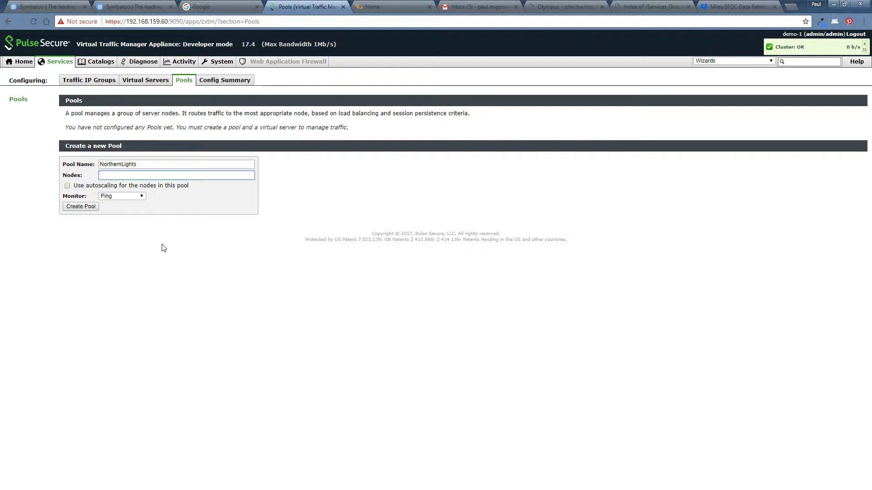
{"action": "type", "text": "nlws1.london.paul.com:80"}
{"action": "type", "text": ", nlws2"}
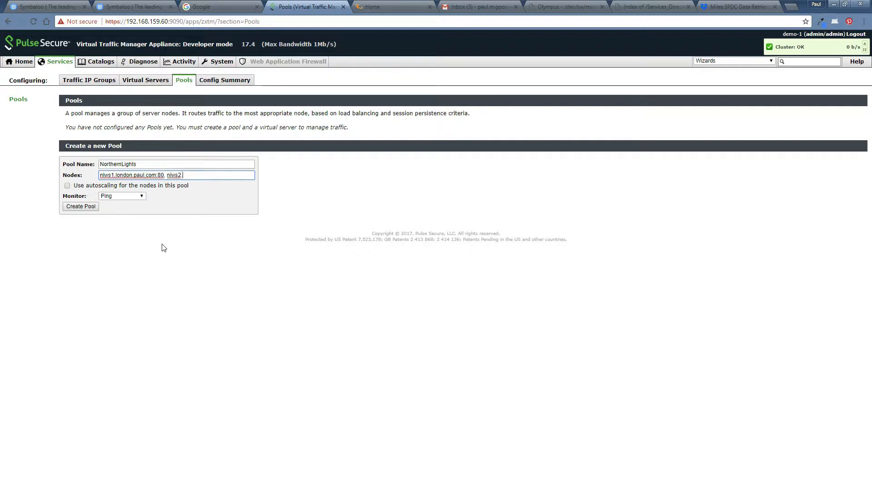
{"action": "type", "text": ".london.paul.com:80, nlws3.london.paul.com:80"}
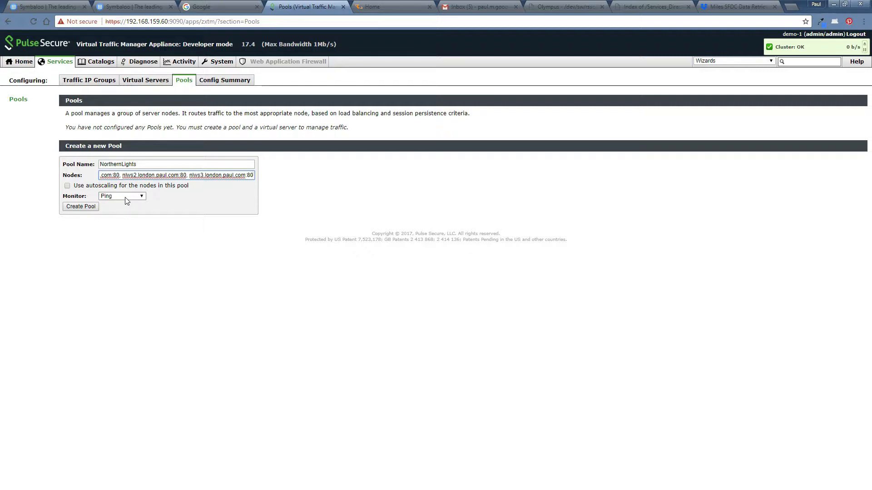
{"action": "left_click", "coordinate": [90, 208]}
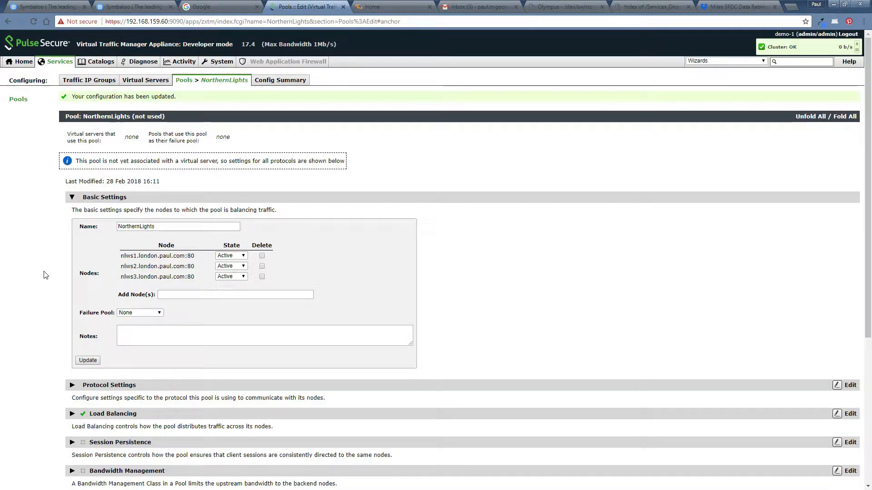
Step: Look through the basic settings and the further settings sections of the NorthernLights pool
{"action": "scroll", "coordinate": [46, 275], "scroll_direction": "down", "scroll_amount": 5}
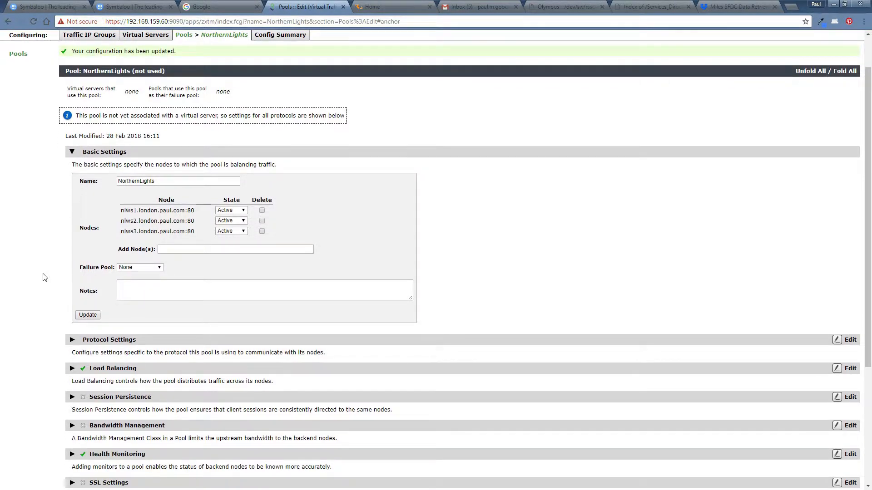
{"action": "scroll", "coordinate": [44, 279], "scroll_direction": "up", "scroll_amount": 5}
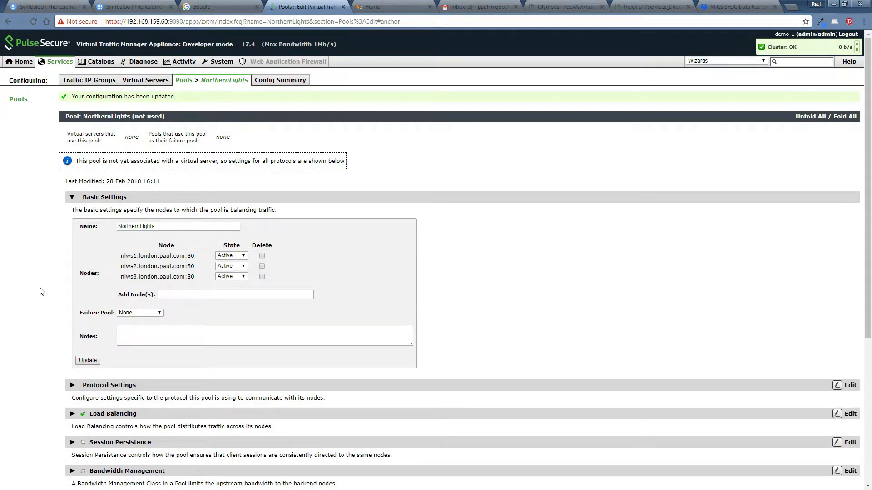
{"action": "scroll", "coordinate": [42, 291], "scroll_direction": "down", "scroll_amount": 5}
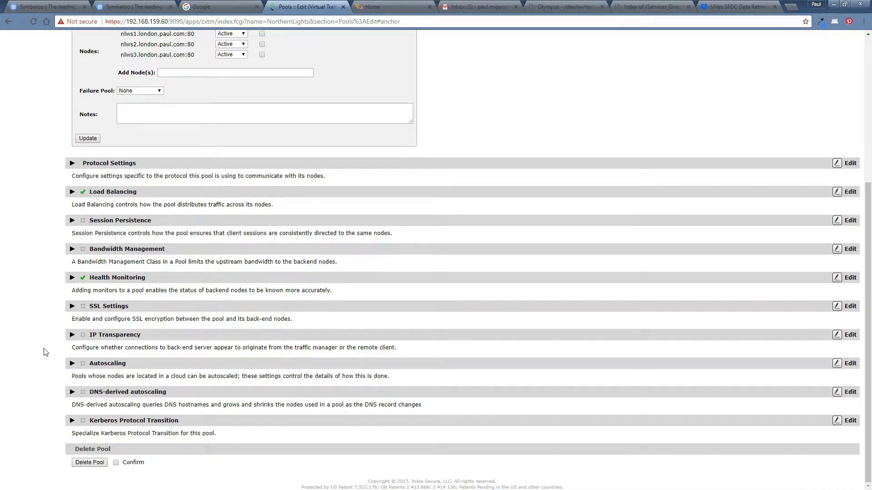
{"action": "scroll", "coordinate": [44, 349], "scroll_direction": "up", "scroll_amount": 5}
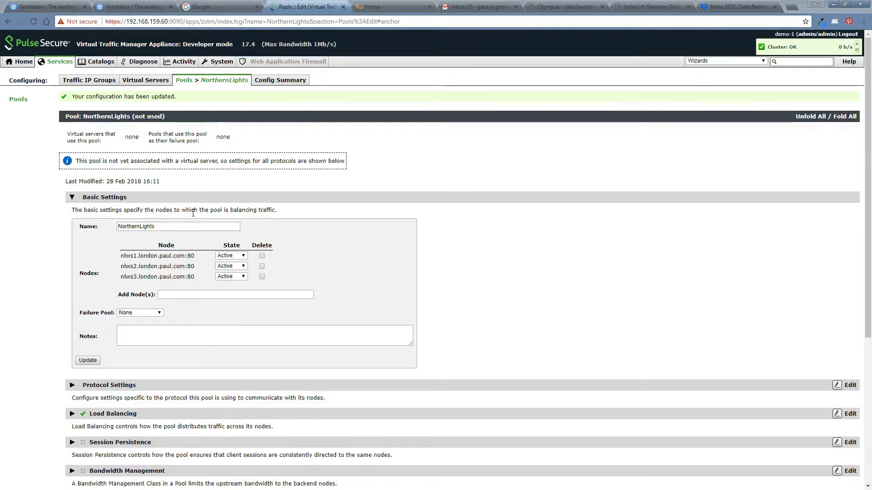
Step: Create a traffic IP group named NorthernLights with the IP address 192.168.159.105, keeping single-hosted mode
{"action": "left_click", "coordinate": [88, 81]}
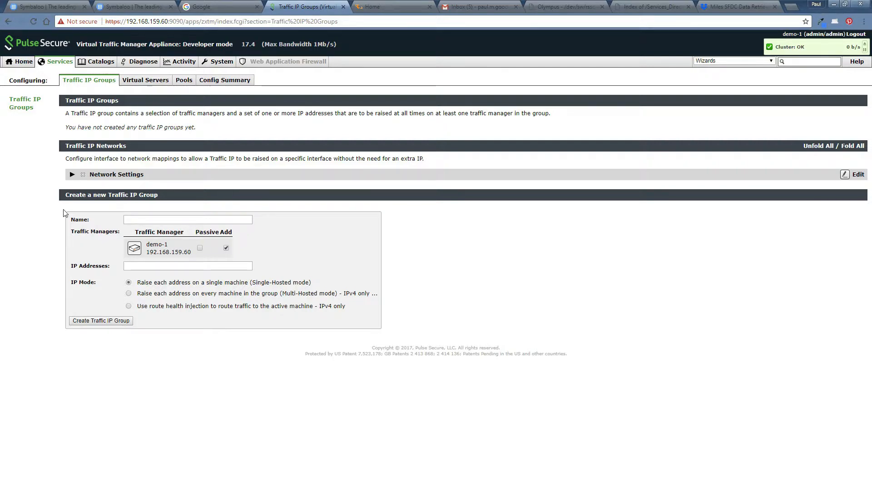
{"action": "left_click", "coordinate": [140, 220]}
{"action": "type", "text": "Nor"}
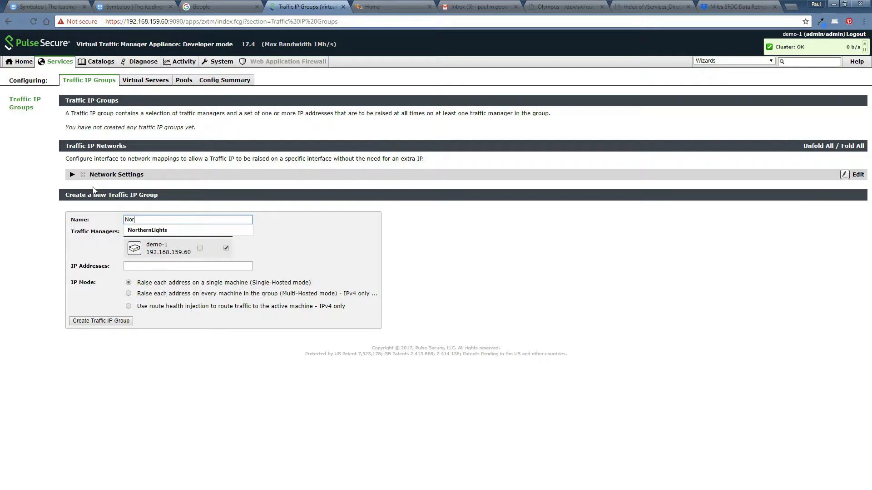
{"action": "type", "text": "thernLights"}
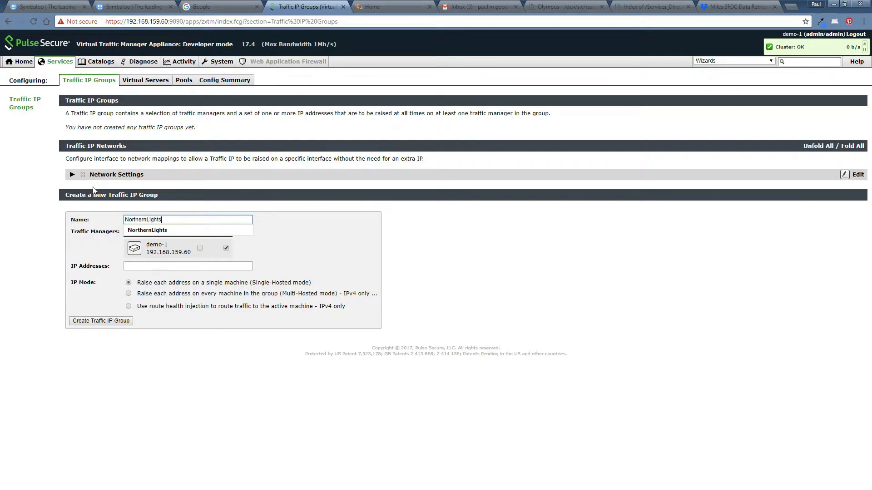
{"action": "left_click", "coordinate": [282, 230]}
{"action": "left_click", "coordinate": [149, 266]}
{"action": "type", "text": "192."}
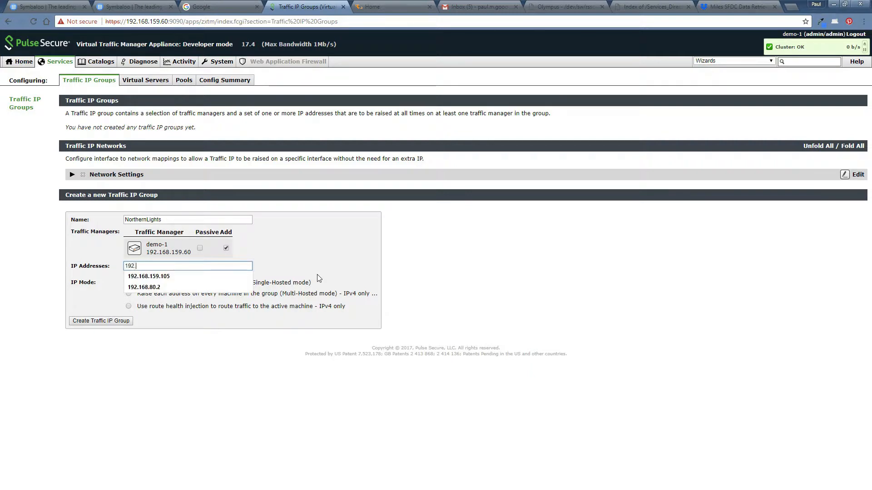
{"action": "type", "text": "168.159."}
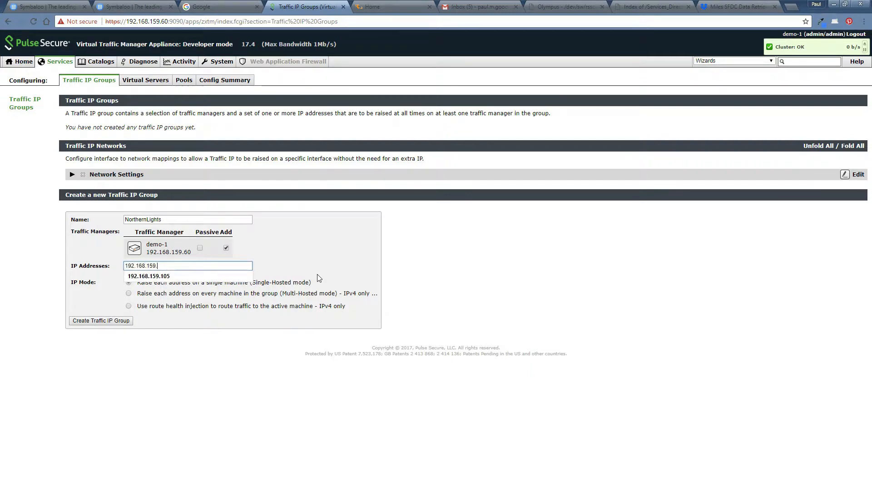
{"action": "type", "text": "105"}
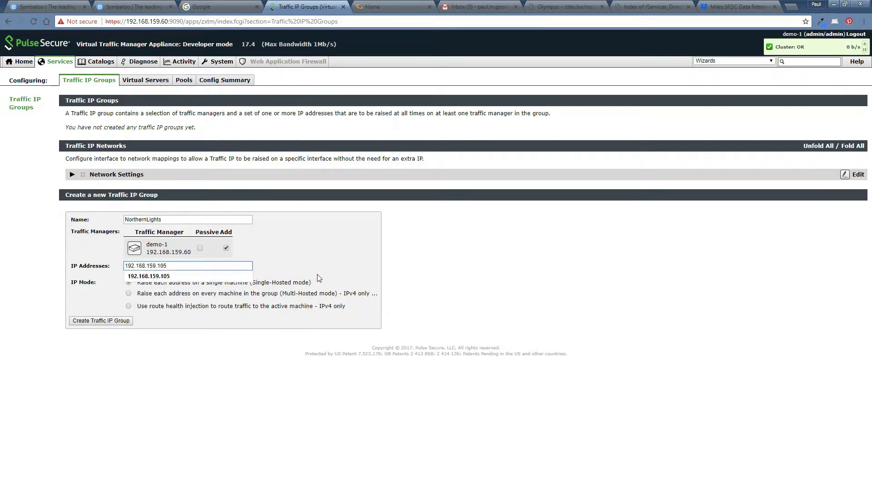
{"action": "left_click", "coordinate": [312, 278]}
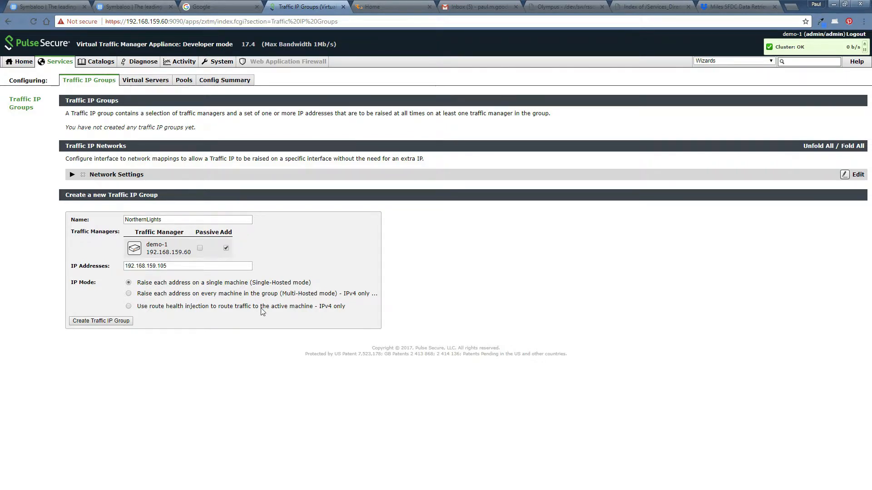
{"action": "left_click", "coordinate": [109, 322]}
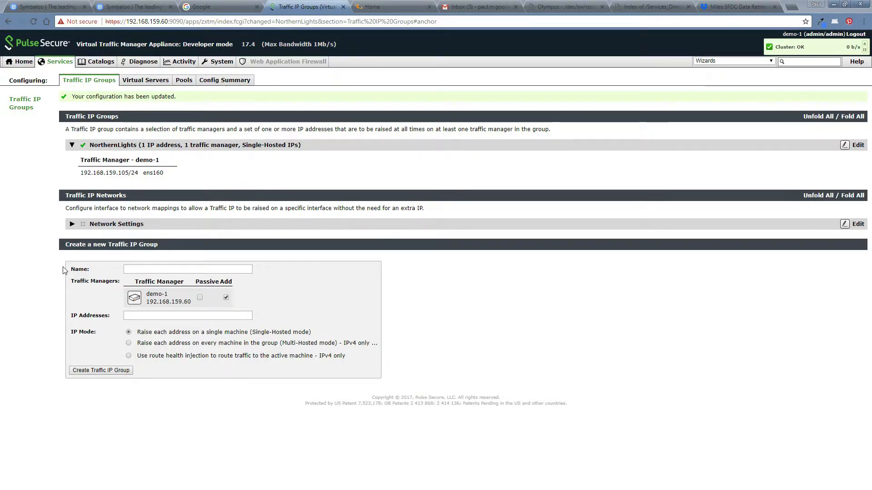
Step: Create a virtual server named NorthernLights with protocol HTTP, port 80 and NorthernLights as the default traffic pool
{"action": "left_click", "coordinate": [144, 86]}
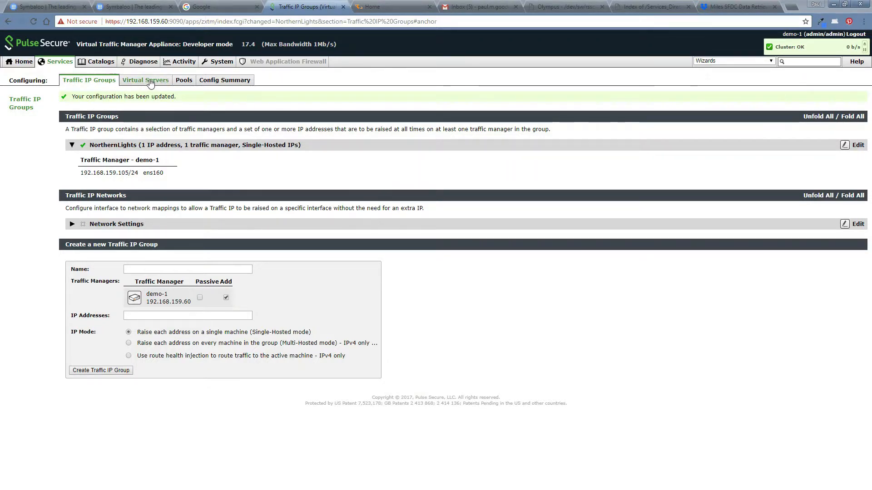
{"action": "left_click", "coordinate": [139, 163]}
{"action": "type", "text": "NorthernLights"}
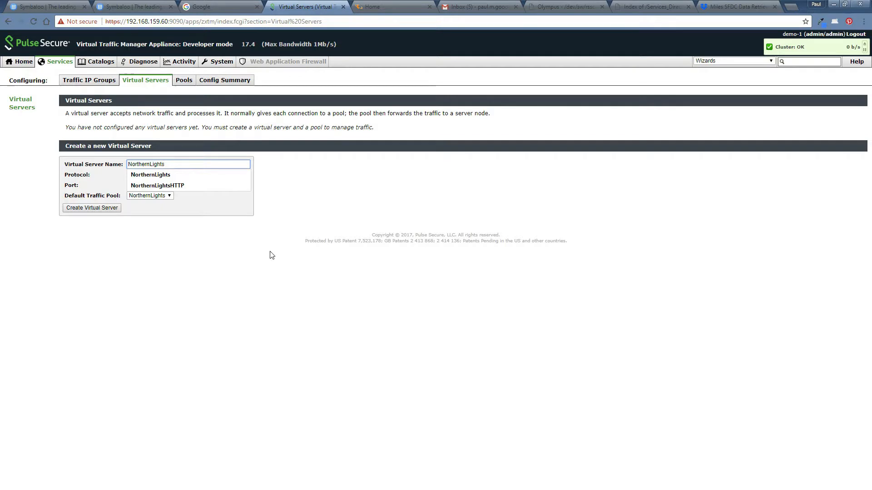
{"action": "left_click", "coordinate": [270, 199]}
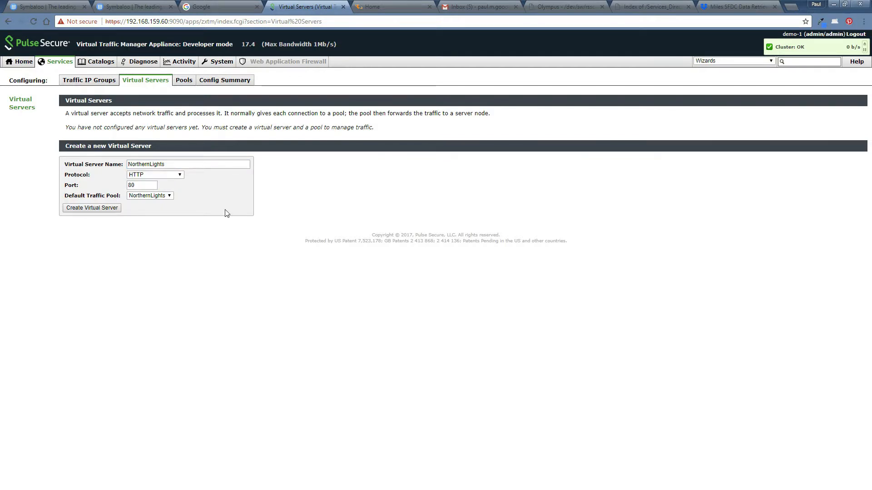
{"action": "left_click", "coordinate": [180, 175]}
{"action": "mouse_move", "coordinate": [178, 201]}
{"action": "left_mouse_down"}
{"action": "mouse_move", "coordinate": [179, 231]}
{"action": "mouse_move", "coordinate": [176, 192]}
{"action": "left_mouse_up"}
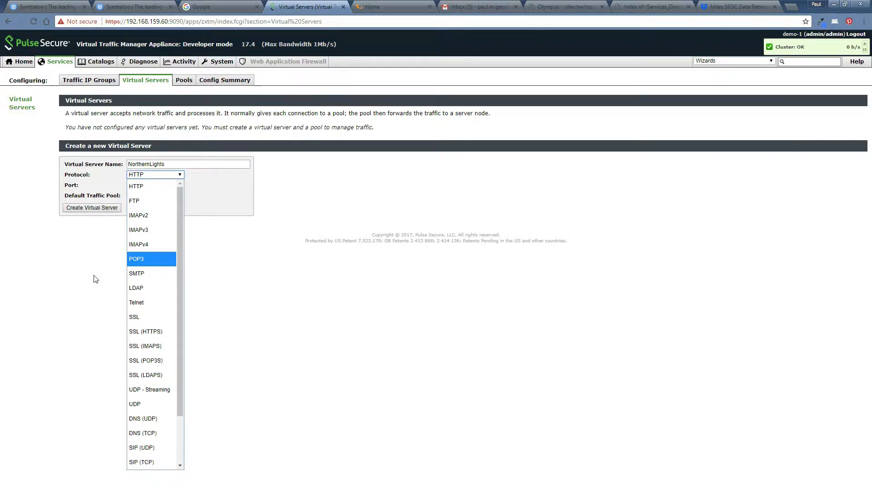
{"action": "left_click", "coordinate": [156, 186]}
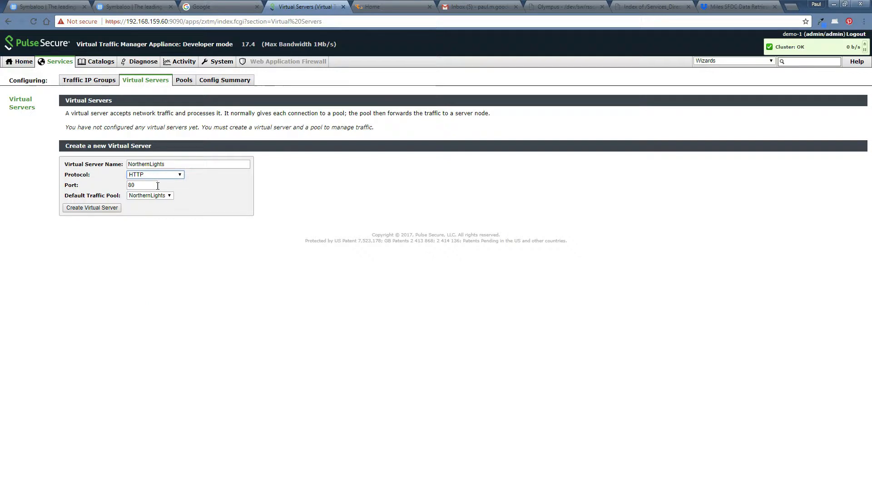
{"action": "left_click", "coordinate": [140, 187]}
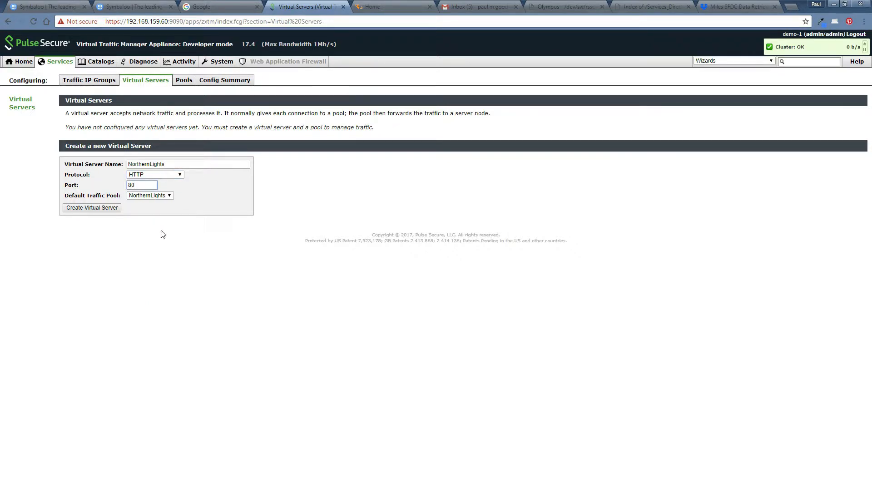
{"action": "left_click", "coordinate": [169, 196]}
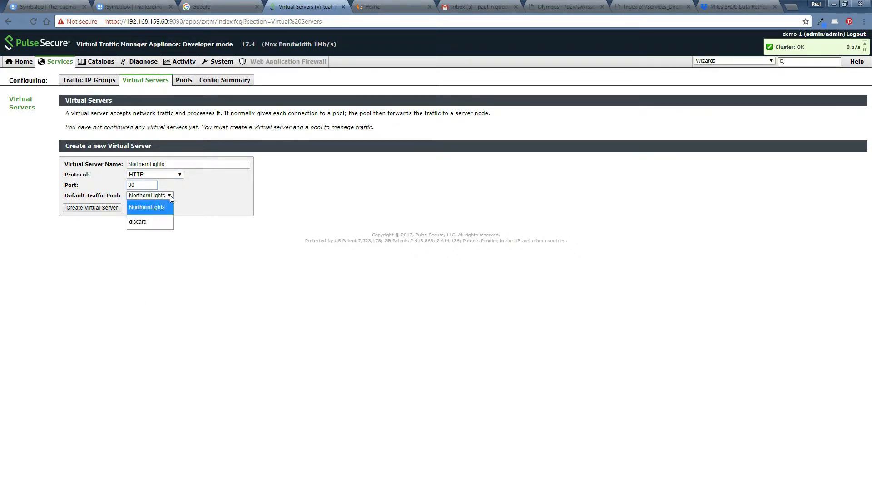
{"action": "left_click", "coordinate": [157, 208]}
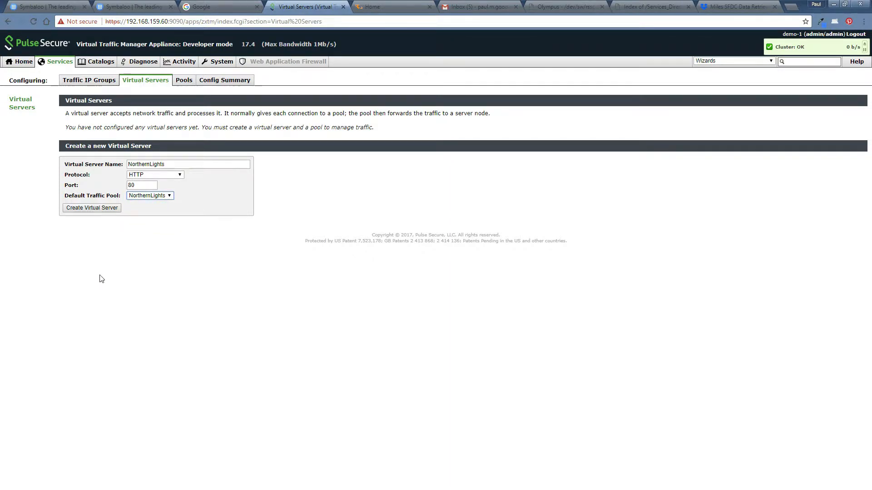
{"action": "left_click", "coordinate": [93, 209]}
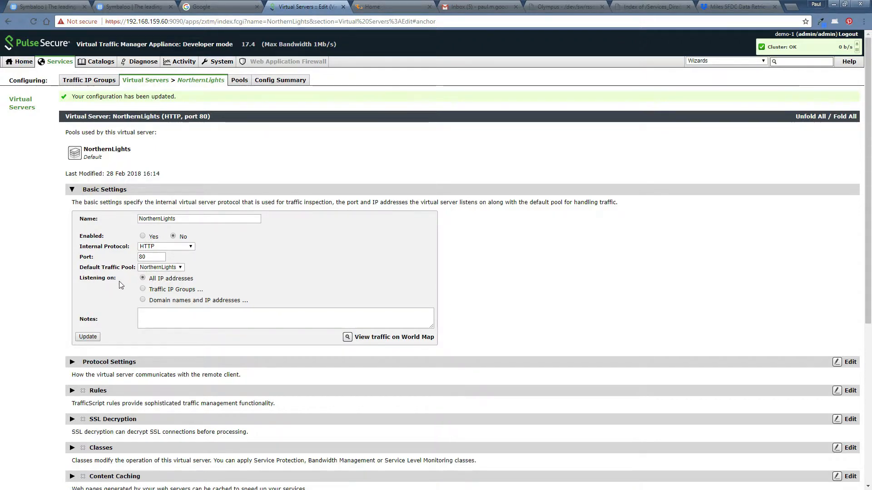
Step: Make the virtual server listen on the NorthernLights traffic IP group and save the change
{"action": "left_click", "coordinate": [143, 290]}
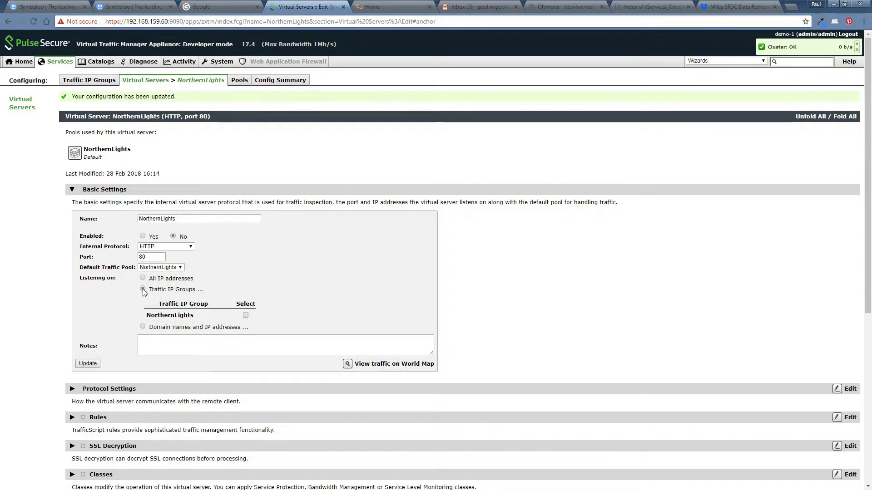
{"action": "left_click", "coordinate": [246, 315]}
{"action": "left_click", "coordinate": [88, 364]}
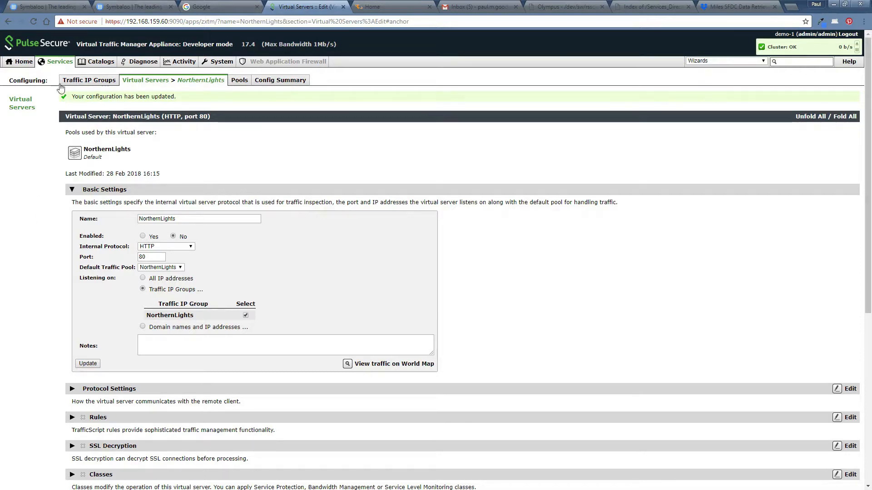
Step: Start the NorthernLights virtual server and open the configuration summary of the services
{"action": "left_click", "coordinate": [25, 63]}
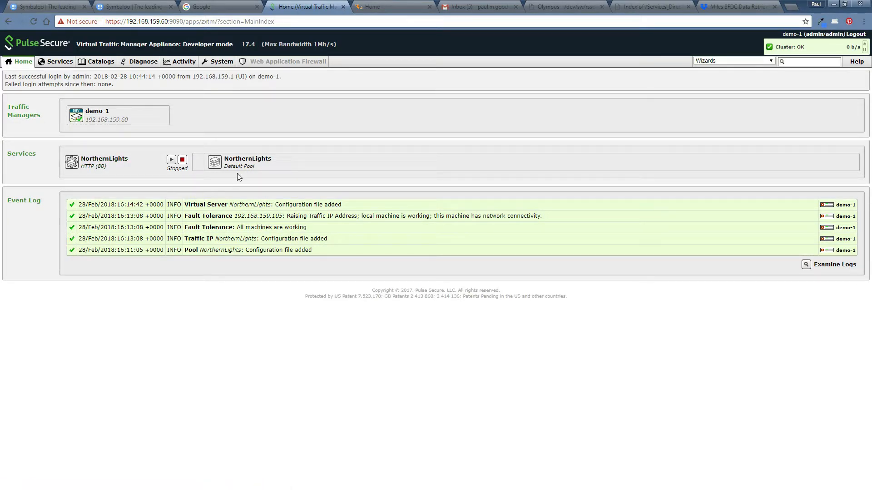
{"action": "left_click", "coordinate": [172, 162]}
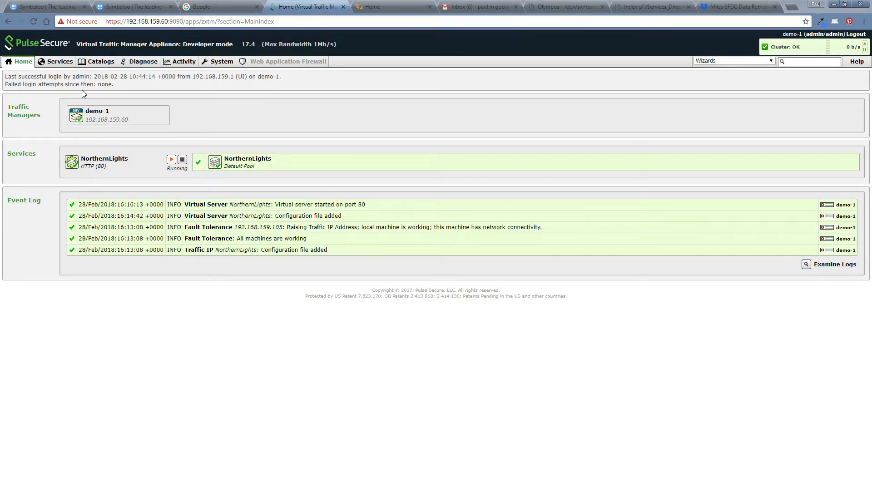
{"action": "left_click", "coordinate": [61, 64]}
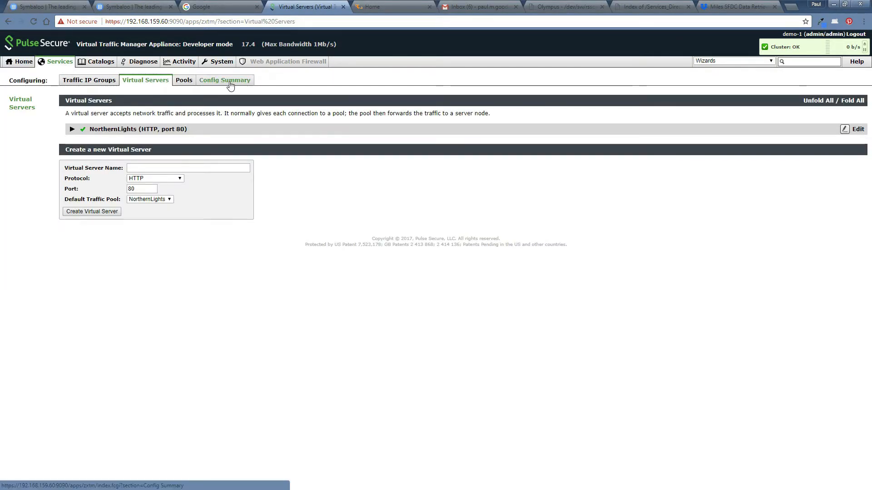
{"action": "left_click", "coordinate": [231, 84]}
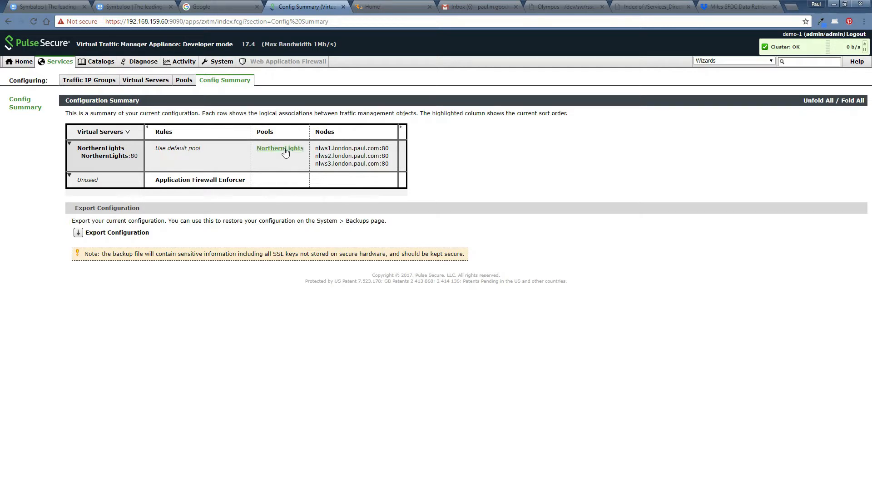
Step: Expand the configuration summary, review the settings of the NorthernLights pool, virtual server and traffic IP group, and return to the summary
{"action": "left_click", "coordinate": [402, 132]}
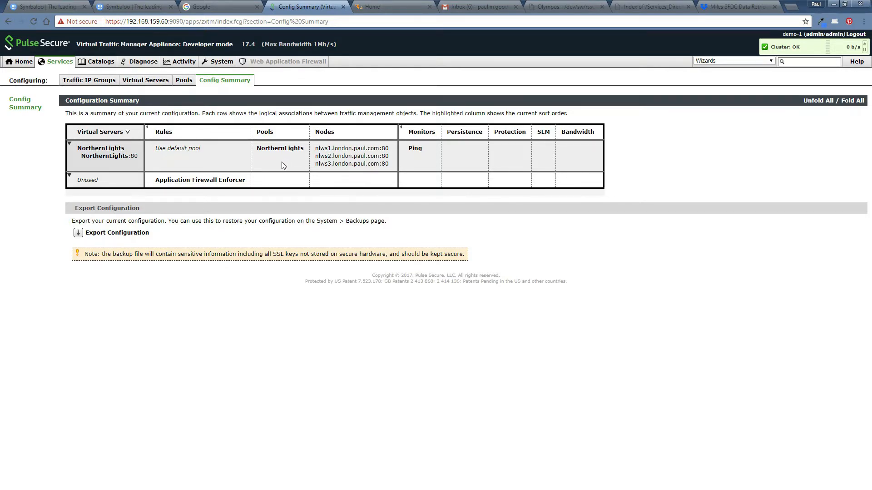
{"action": "left_click", "coordinate": [280, 148]}
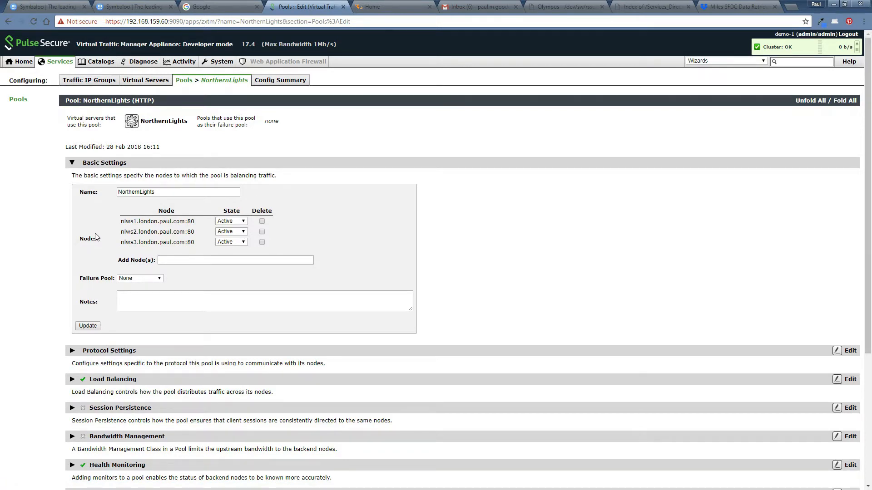
{"action": "left_click", "coordinate": [165, 121]}
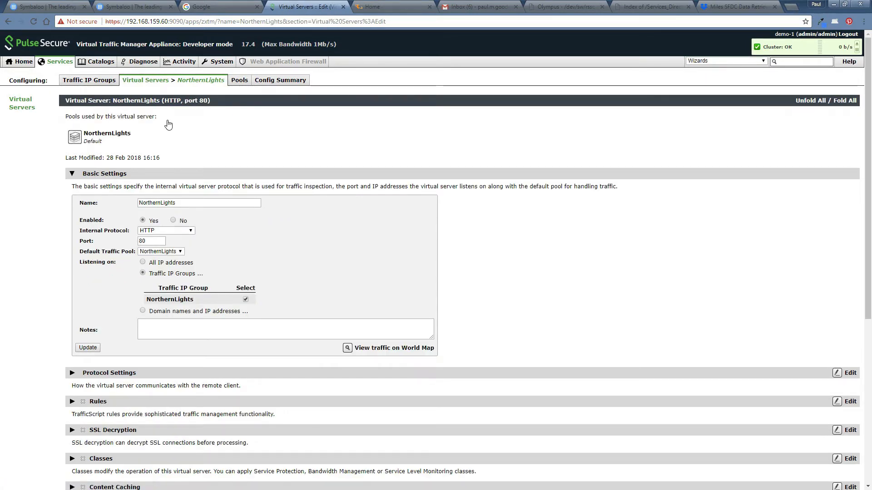
{"action": "scroll", "coordinate": [187, 168], "scroll_direction": "down", "scroll_amount": 4}
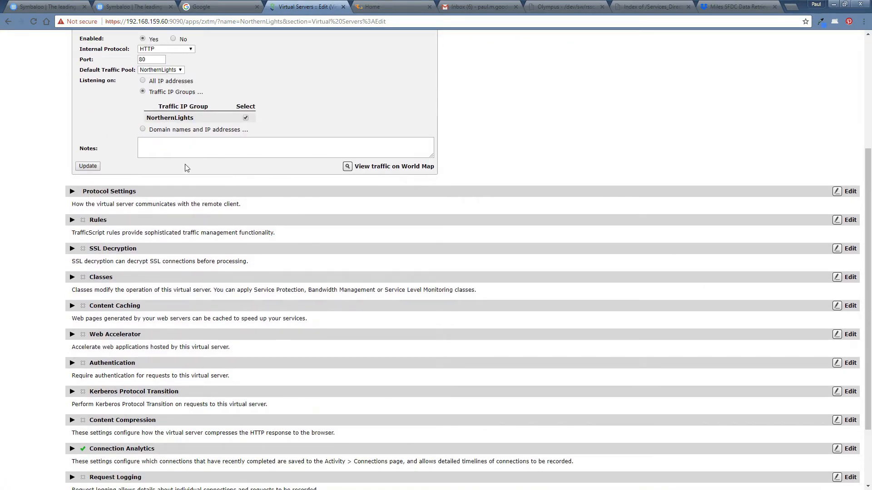
{"action": "left_click", "coordinate": [172, 118]}
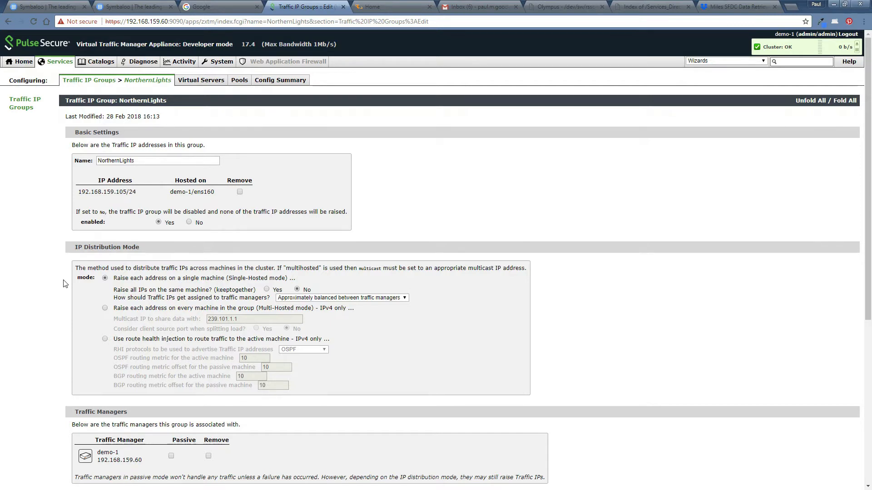
{"action": "left_click", "coordinate": [282, 81]}
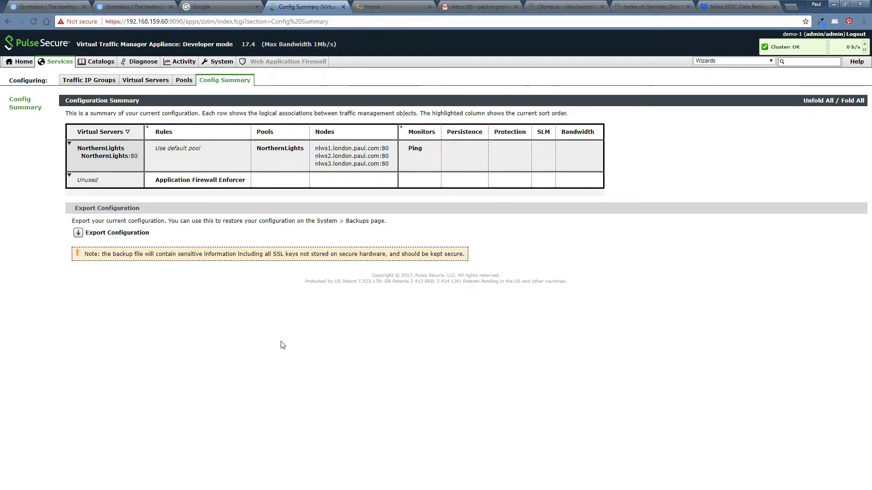
Step: Open the cluster diagnosis and inspect the details of the Pools configuration check
{"action": "left_click", "coordinate": [783, 49]}
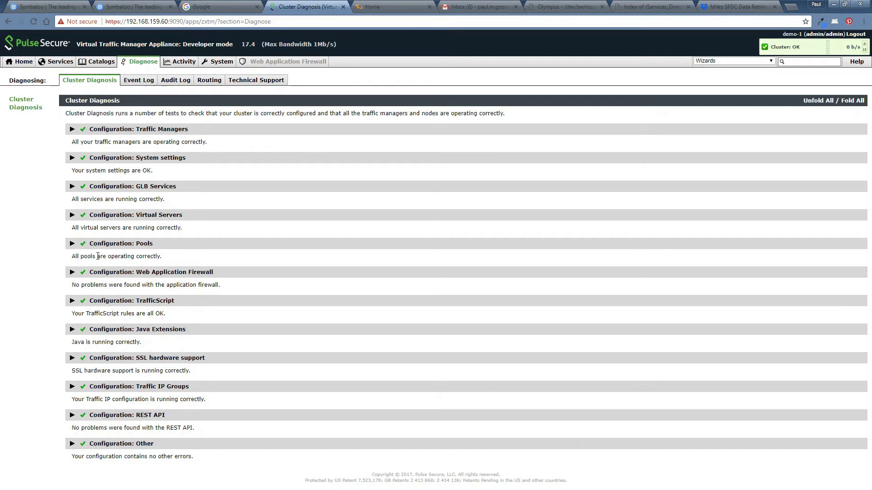
{"action": "left_click", "coordinate": [72, 244]}
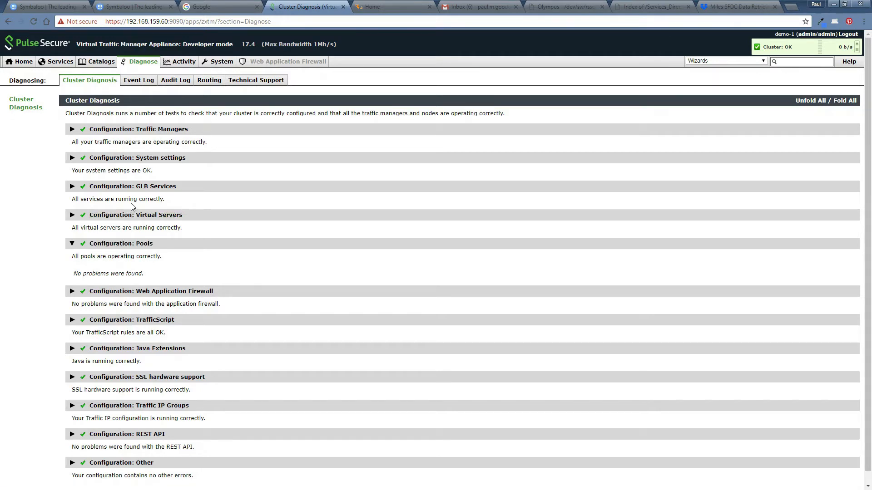
{"action": "left_click", "coordinate": [121, 244]}
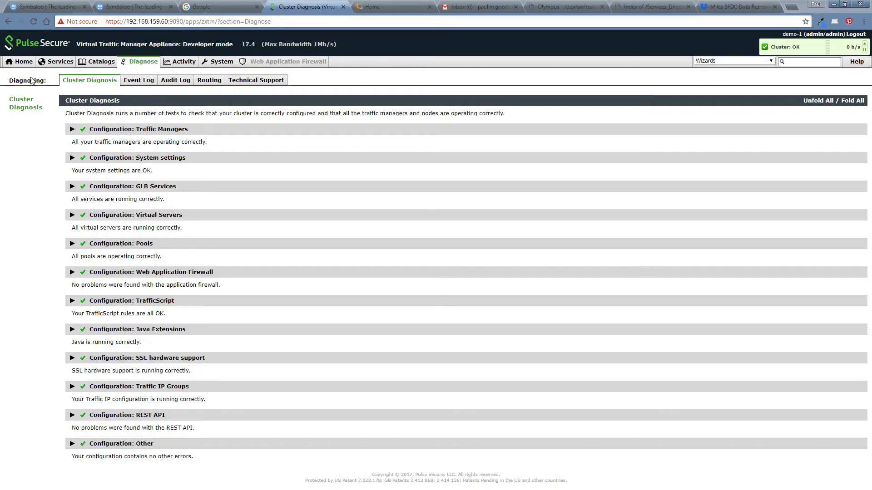
Step: Look up the IP address of the NorthernLights traffic IP group through the virtual server listed on the home page
{"action": "left_click", "coordinate": [22, 62]}
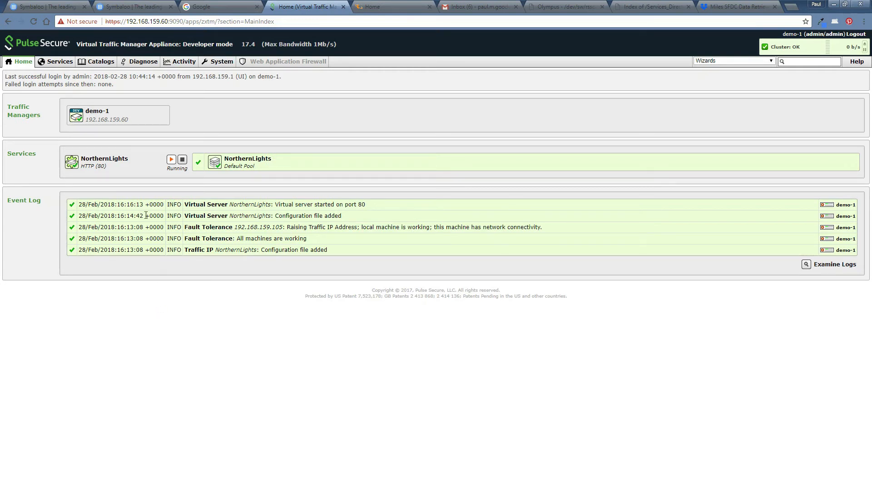
{"action": "left_click", "coordinate": [101, 167]}
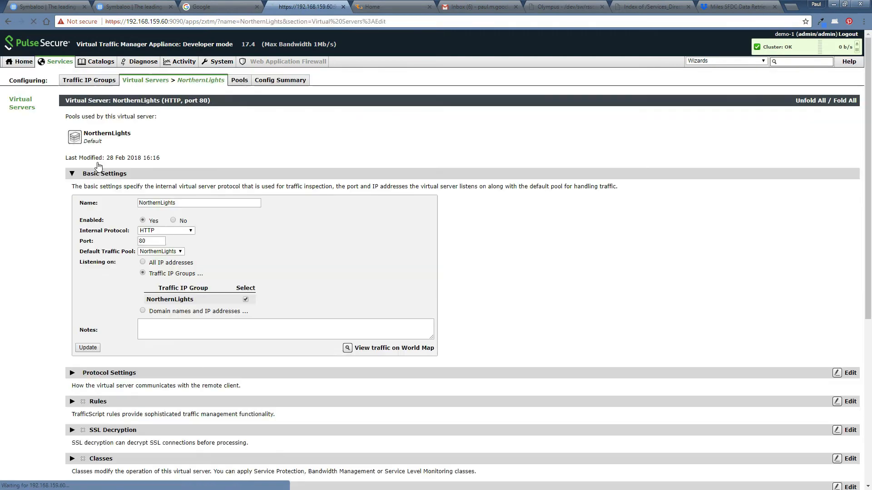
{"action": "left_click", "coordinate": [177, 301]}
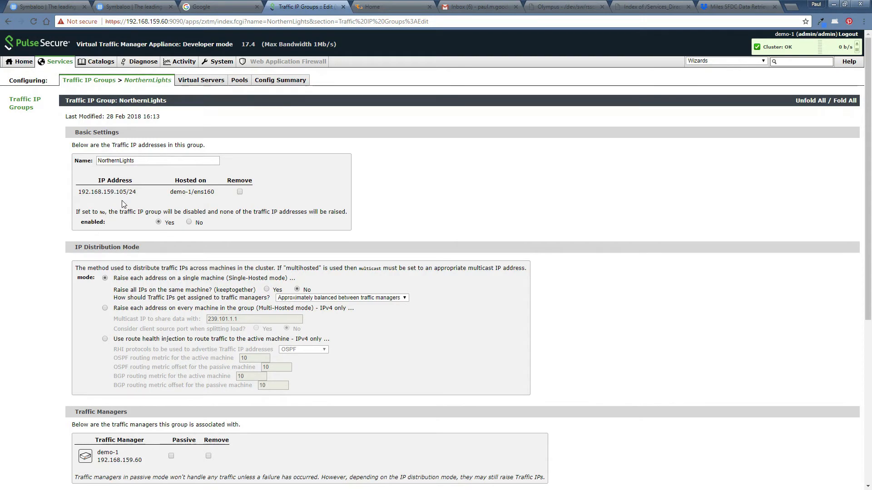
Step: Switch to the Northern Lights Astronomy website and browse its Home, News, Products, Support and Images pages repeatedly to test the load-balanced service
{"action": "left_click", "coordinate": [397, 8]}
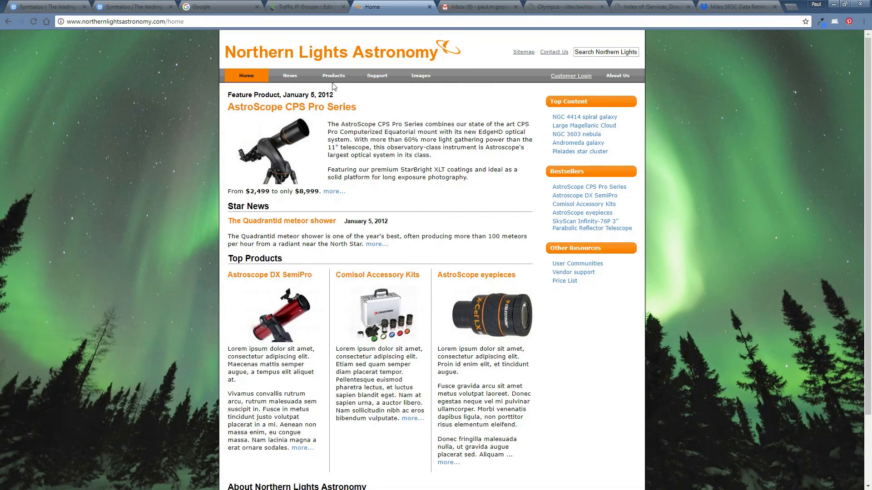
{"action": "left_click", "coordinate": [290, 77]}
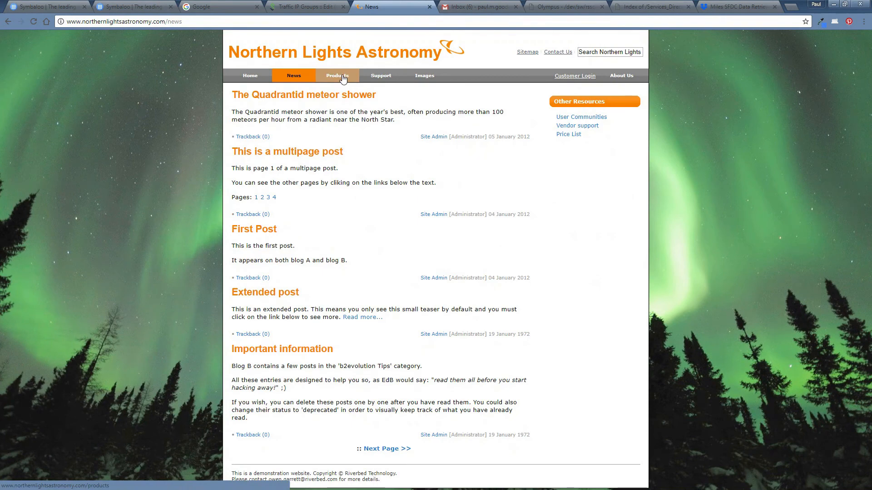
{"action": "left_click", "coordinate": [340, 78]}
{"action": "left_click", "coordinate": [252, 75]}
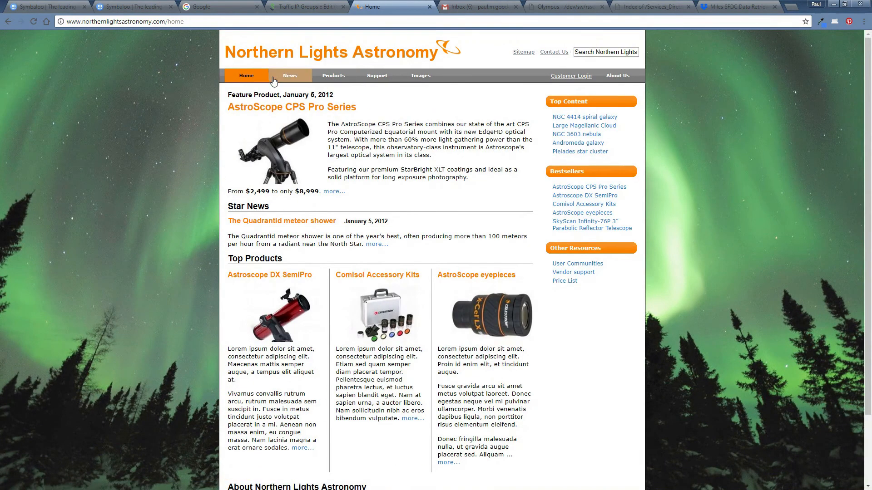
{"action": "left_click", "coordinate": [378, 75]}
{"action": "left_click", "coordinate": [257, 79]}
{"action": "left_click", "coordinate": [296, 78]}
{"action": "left_click", "coordinate": [337, 77]}
{"action": "left_click", "coordinate": [381, 80]}
{"action": "left_click", "coordinate": [411, 78]}
{"action": "left_click", "coordinate": [247, 78]}
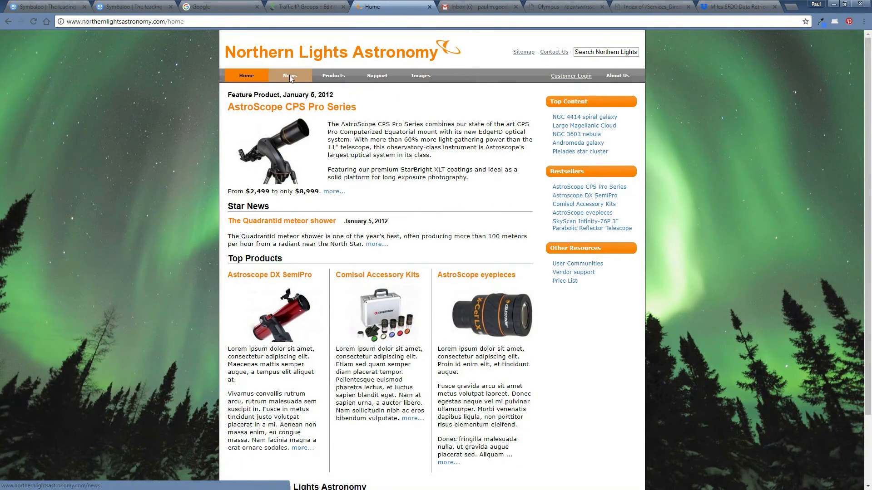
{"action": "left_click", "coordinate": [291, 78]}
{"action": "left_click", "coordinate": [256, 78]}
{"action": "left_click", "coordinate": [336, 78]}
{"action": "left_click", "coordinate": [291, 78]}
{"action": "left_click", "coordinate": [253, 79]}
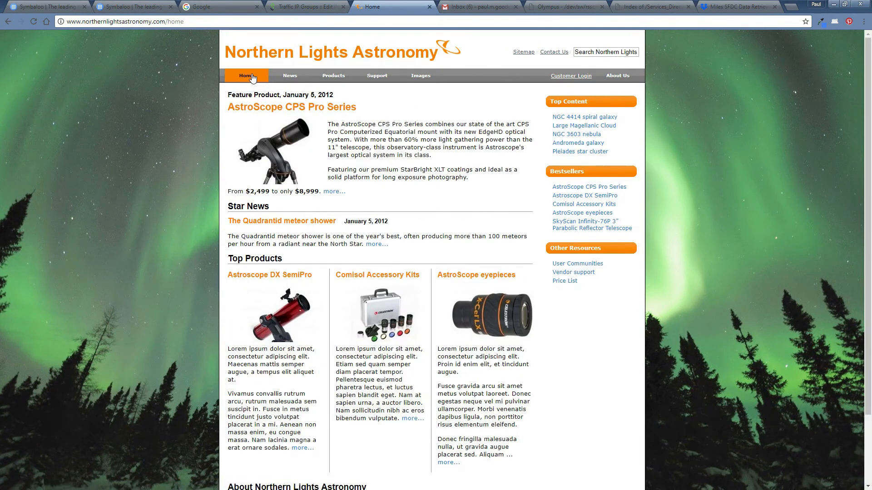
Step: Open the traffic manager's current activity chart, browse the Northern Lights Astronomy pages to generate traffic, and return to examine the bandwidth graph
{"action": "left_click", "coordinate": [310, 8]}
{"action": "left_click", "coordinate": [180, 65]}
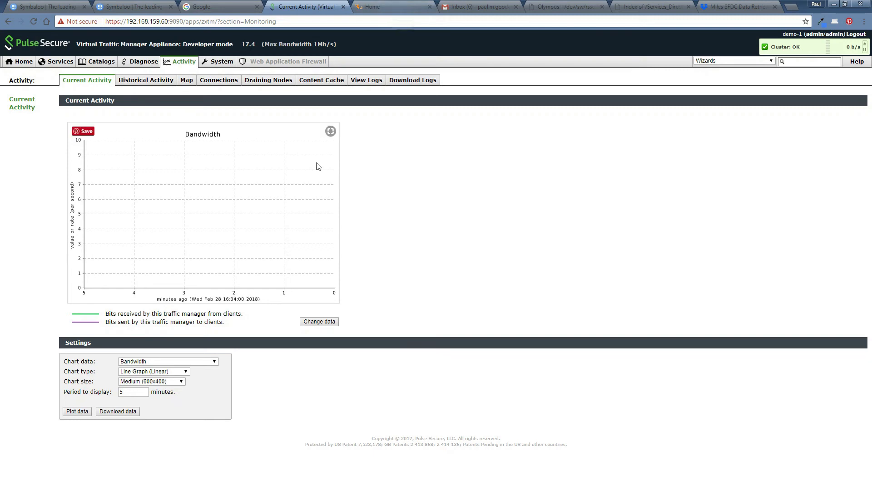
{"action": "left_click", "coordinate": [395, 7]}
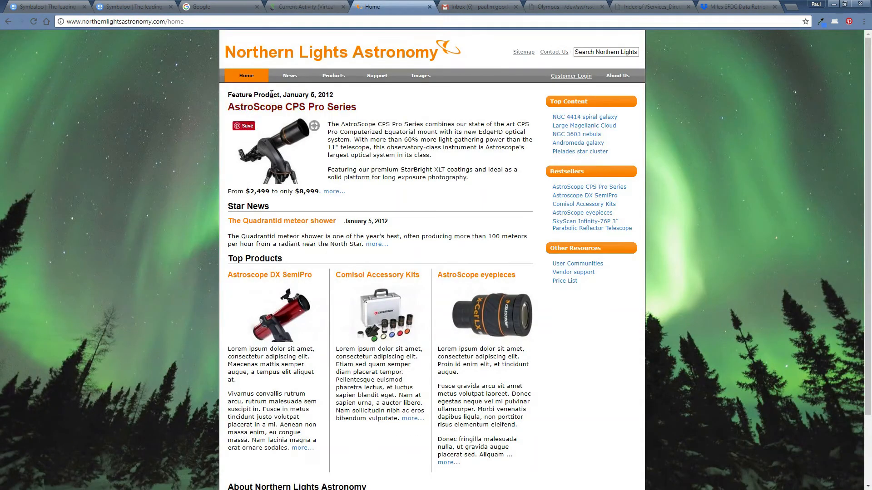
{"action": "left_click", "coordinate": [289, 75]}
{"action": "left_click", "coordinate": [334, 76]}
{"action": "left_click", "coordinate": [377, 75]}
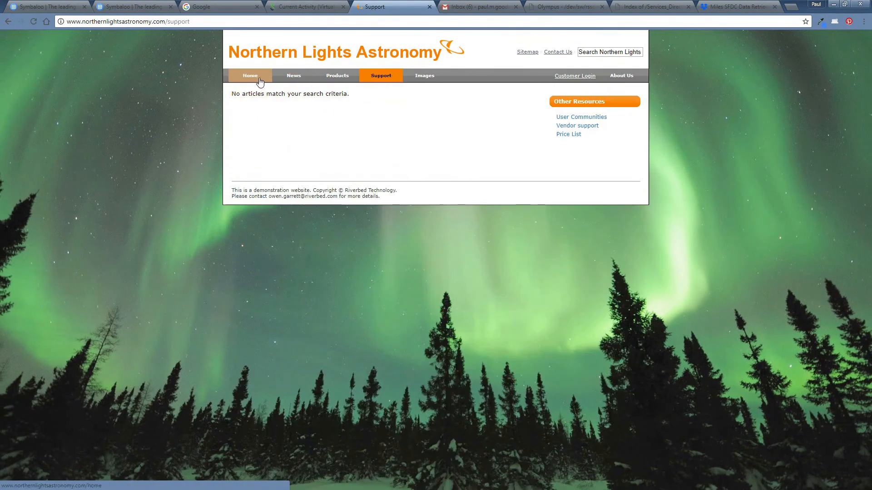
{"action": "left_click", "coordinate": [422, 80]}
{"action": "left_click", "coordinate": [381, 78]}
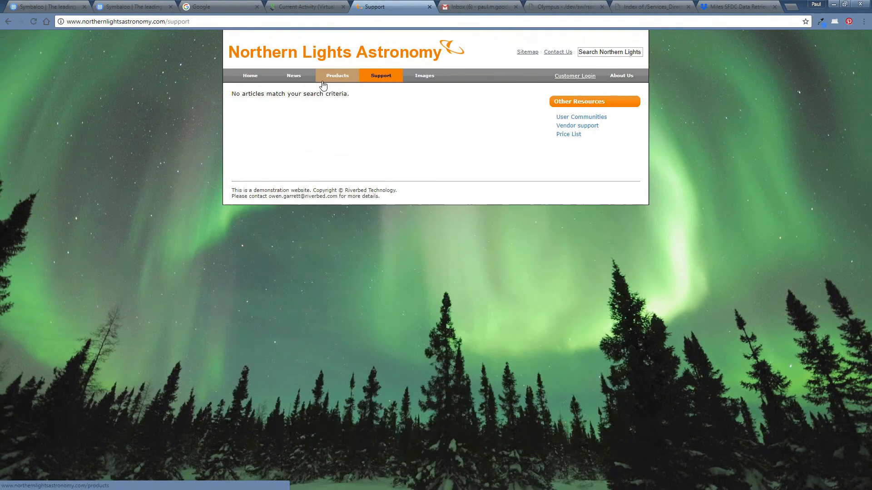
{"action": "left_click", "coordinate": [323, 84]}
{"action": "left_click", "coordinate": [287, 77]}
{"action": "left_click", "coordinate": [251, 77]}
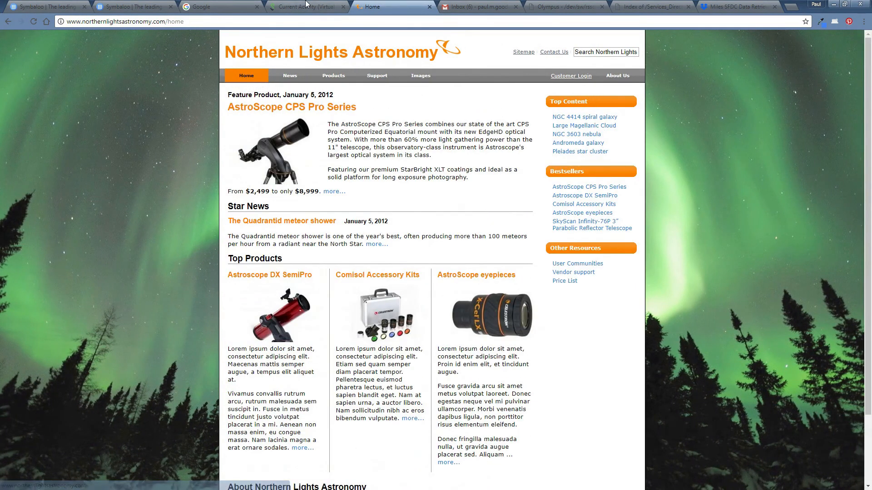
{"action": "left_click", "coordinate": [307, 5]}
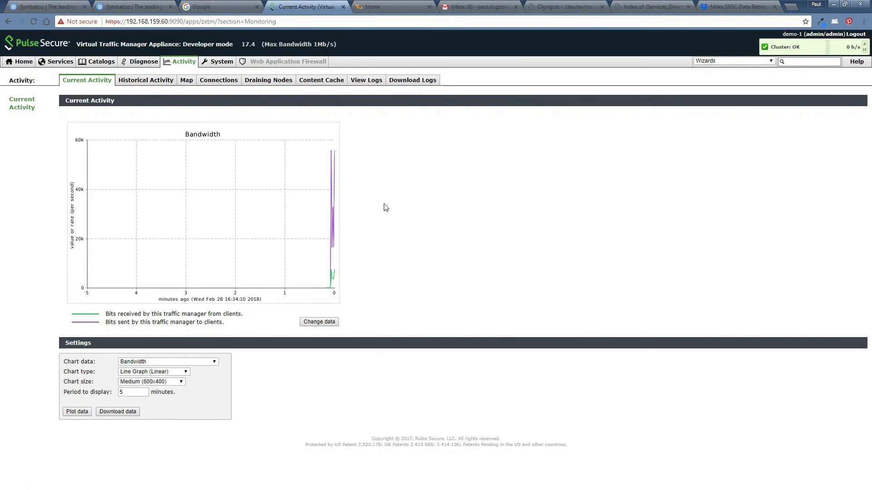